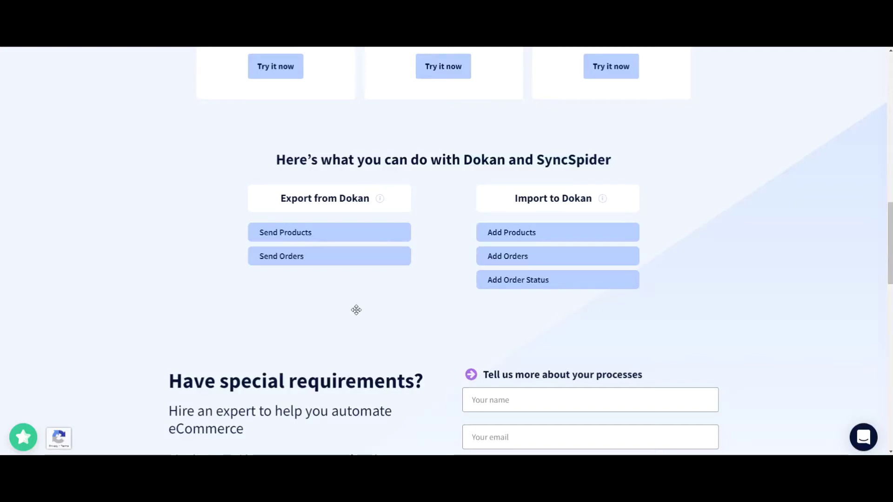
Step: Create a new task and pick Dokan, found by searching 'Do', as the source integration
{"action": "scroll", "coordinate": [672, 186], "scroll_direction": "down", "scroll_amount": 1}
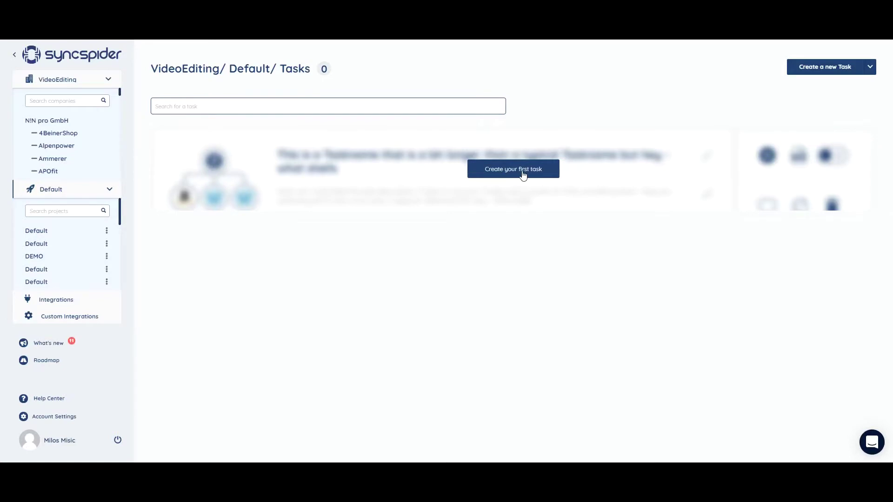
{"action": "left_click", "coordinate": [522, 172]}
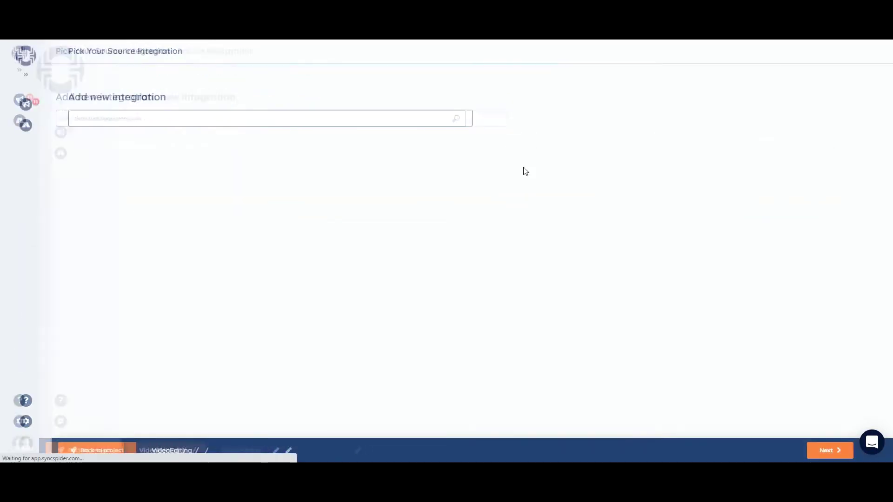
{"action": "left_click", "coordinate": [131, 122]}
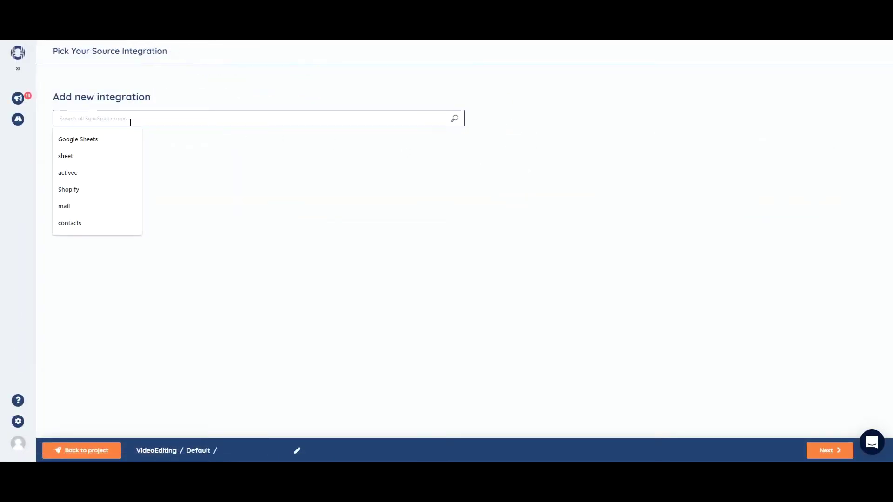
{"action": "type", "text": "Do"}
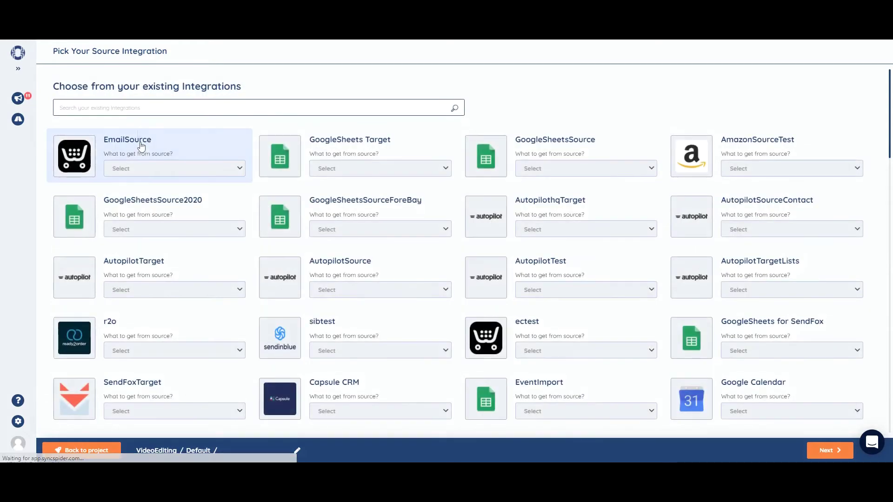
{"action": "scroll", "coordinate": [145, 147], "scroll_direction": "down", "scroll_amount": 15}
{"action": "left_click", "coordinate": [124, 383]}
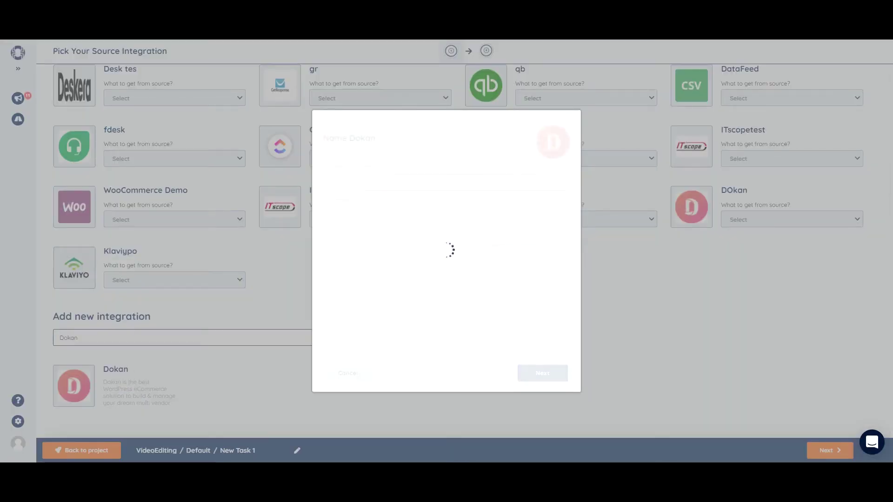
Step: Name the new integration 'Dokan' and proceed to its Shop URL field
{"action": "left_click", "coordinate": [378, 182]}
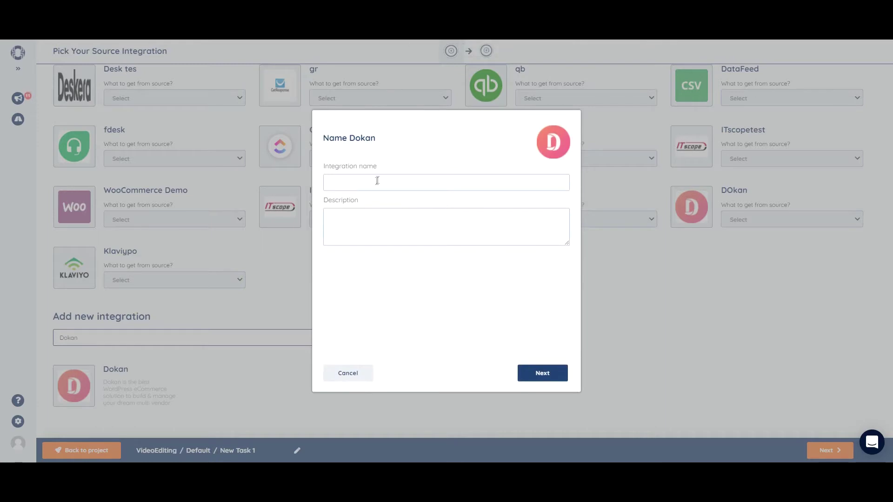
{"action": "type", "text": "Dokan"}
{"action": "left_click", "coordinate": [543, 373]}
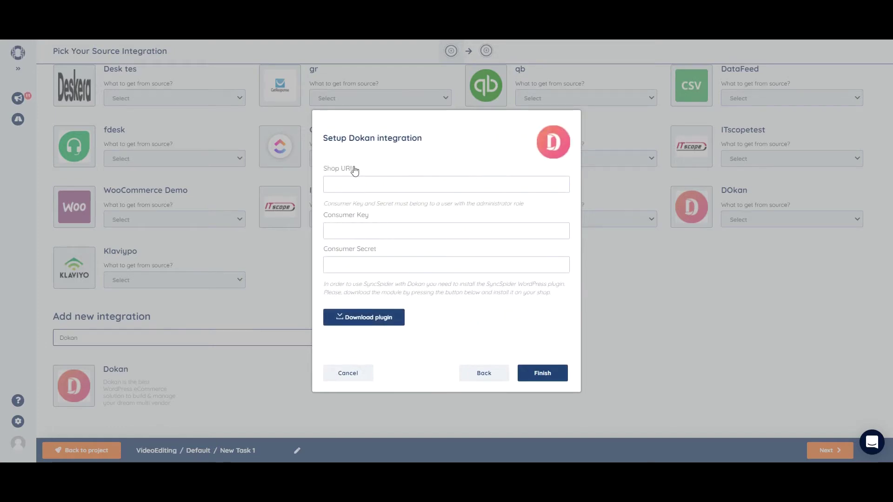
{"action": "left_click", "coordinate": [404, 169]}
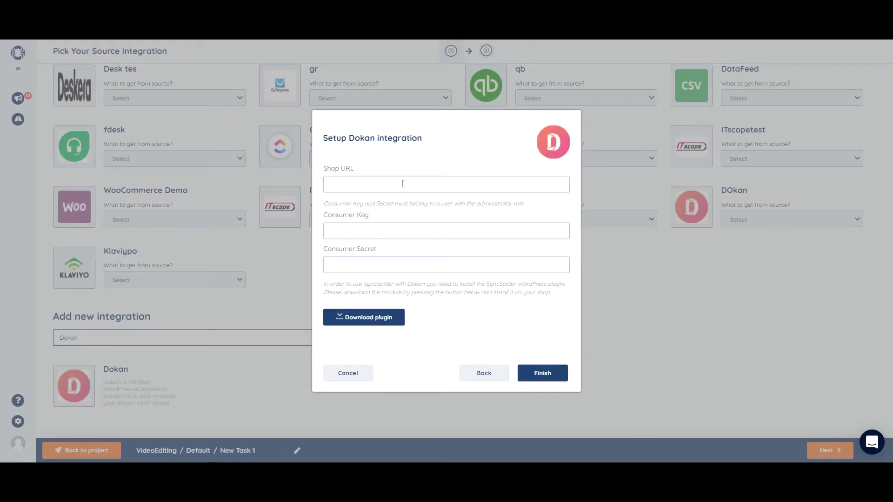
Step: Paste the shop URL, then open WooCommerce Settings > Advanced > REST API in WordPress
{"action": "type", "text": "http://training.nnpro.eu/wp/wp-admin/"}
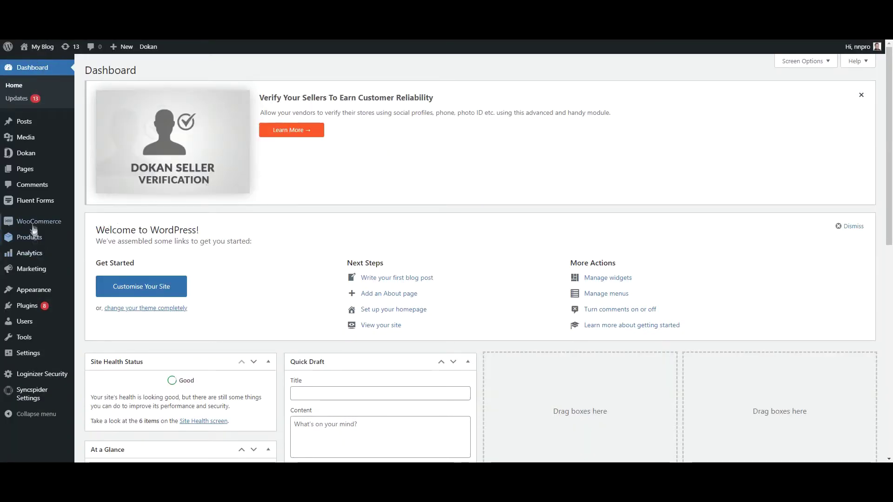
{"action": "mouse_move", "coordinate": [40, 222]}
{"action": "left_click", "coordinate": [98, 289]}
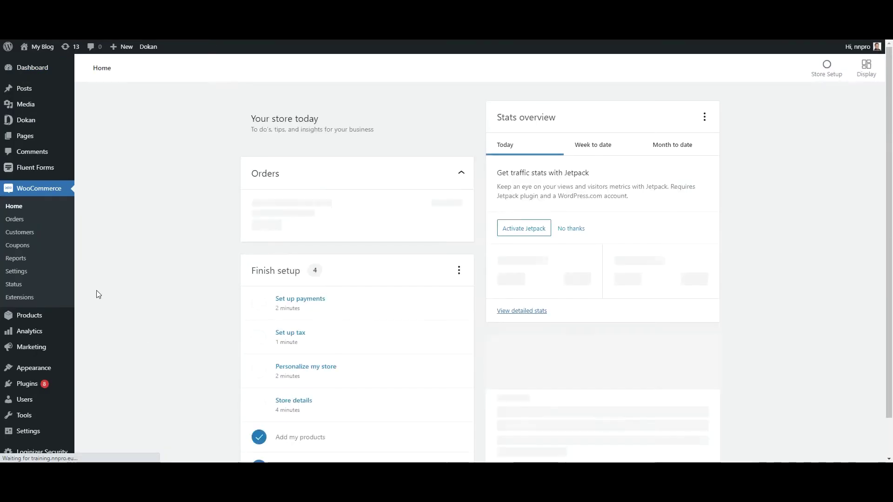
{"action": "left_click", "coordinate": [29, 273]}
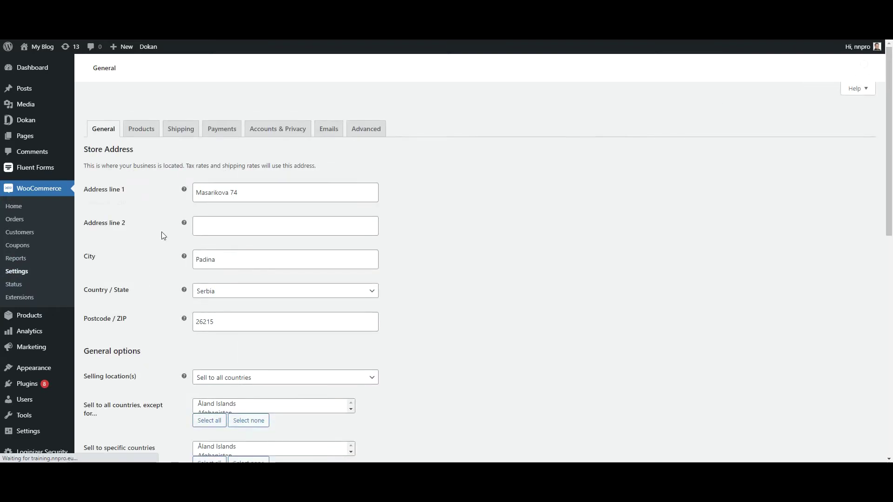
{"action": "left_click", "coordinate": [375, 113]}
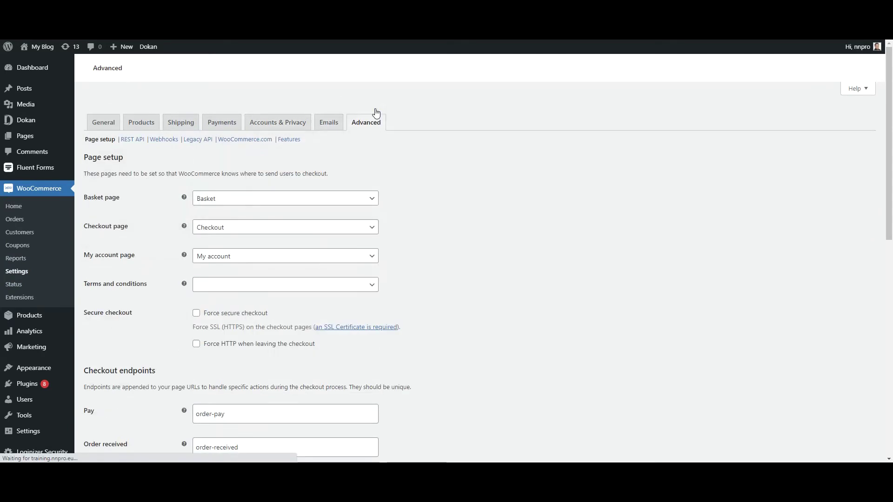
{"action": "left_click", "coordinate": [132, 242]}
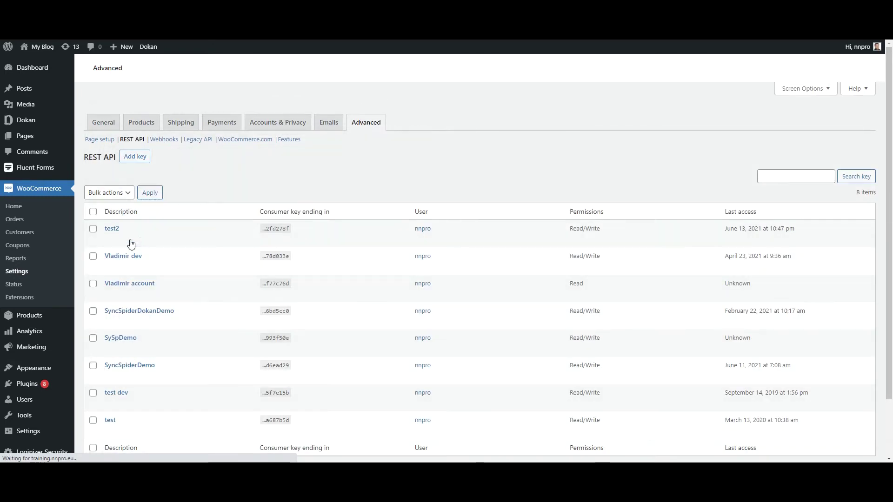
Step: Generate a Read/Write REST API key described 'Dokan' and copy its consumer key
{"action": "left_click", "coordinate": [137, 260]}
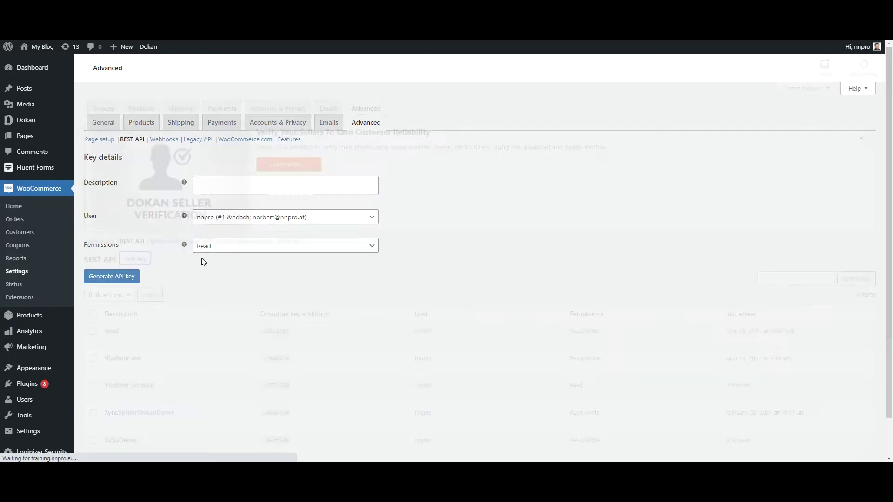
{"action": "left_click", "coordinate": [212, 288]}
{"action": "type", "text": "D"}
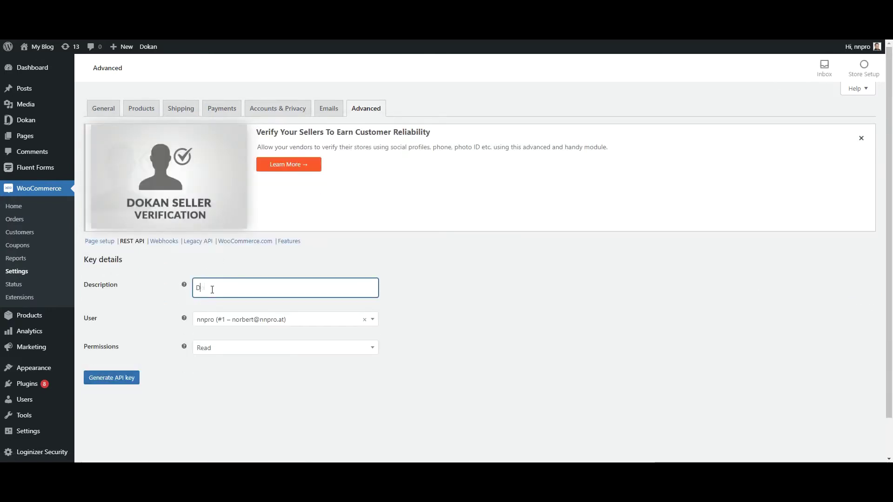
{"action": "type", "text": "okan"}
{"action": "left_click", "coordinate": [229, 350]}
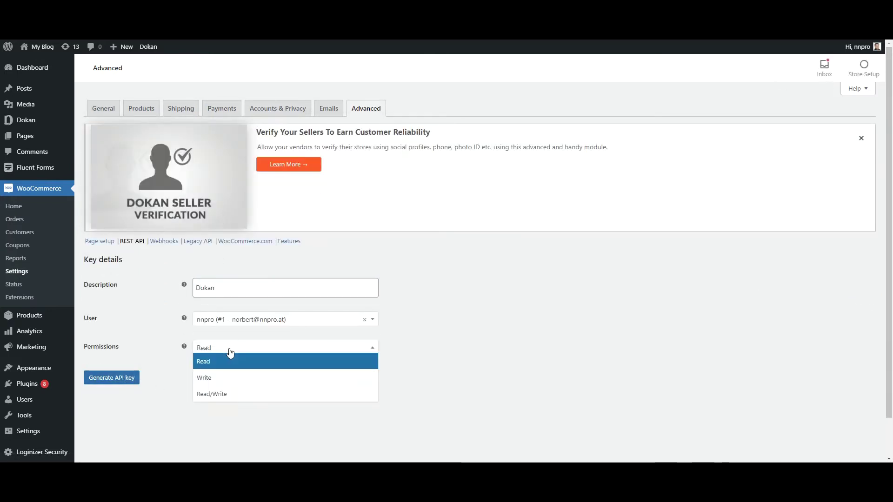
{"action": "left_click", "coordinate": [227, 393]}
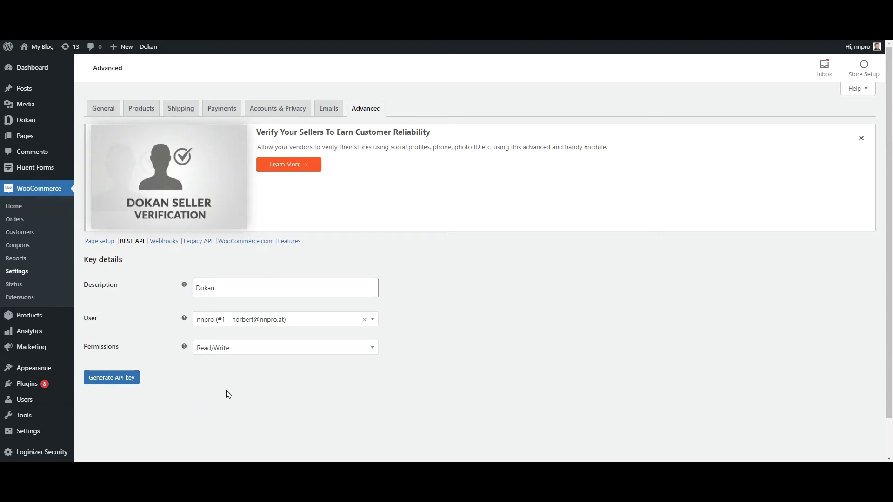
{"action": "left_click", "coordinate": [113, 381]}
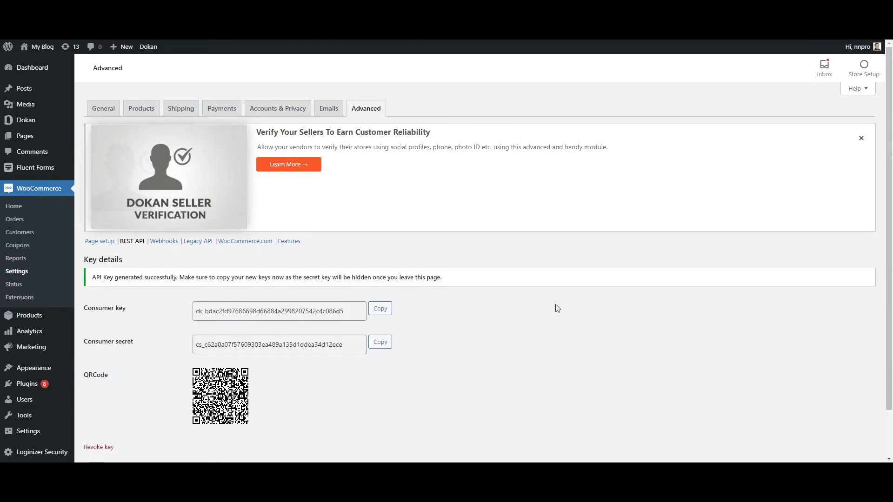
{"action": "scroll", "coordinate": [415, 285], "scroll_direction": "down", "scroll_amount": 1}
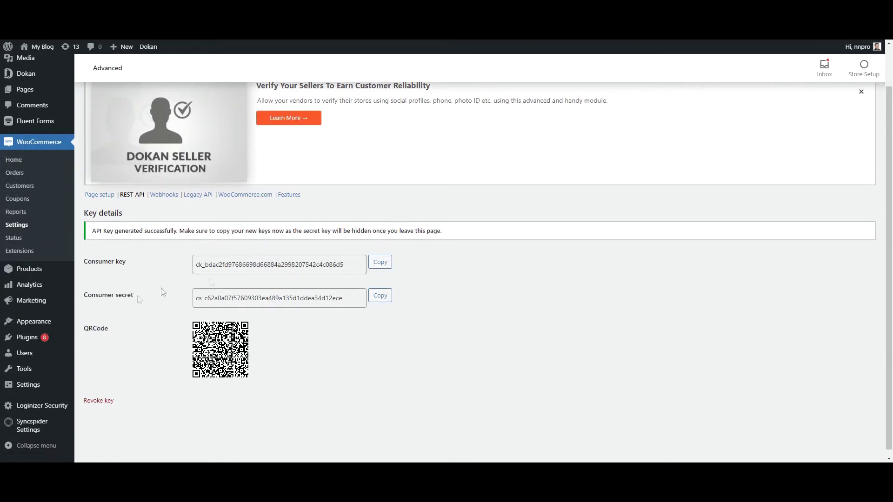
{"action": "left_click", "coordinate": [381, 262]}
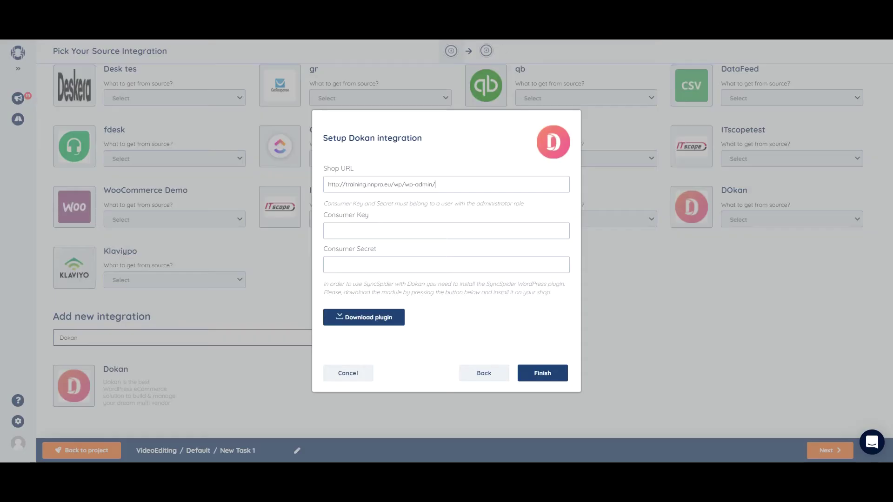
Step: Paste the consumer key and consumer secret into SyncSpider and submit the connection
{"action": "right_click", "coordinate": [389, 229]}
{"action": "left_click", "coordinate": [416, 302]}
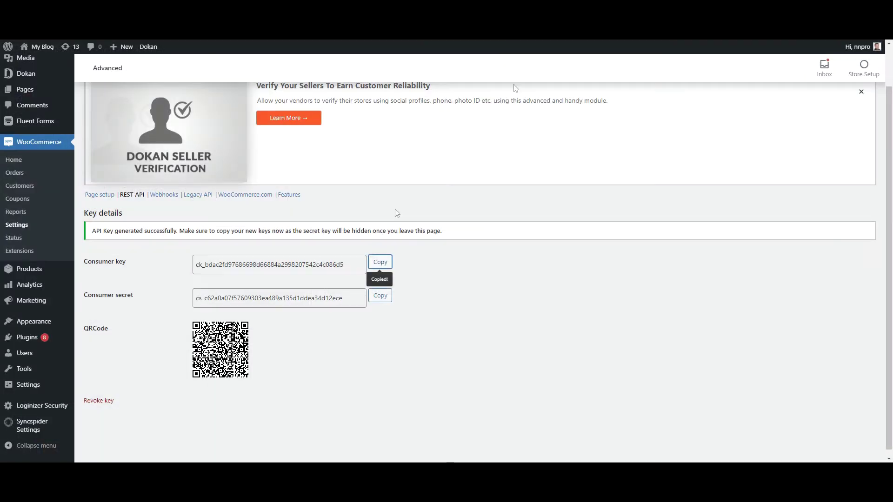
{"action": "left_click", "coordinate": [380, 296]}
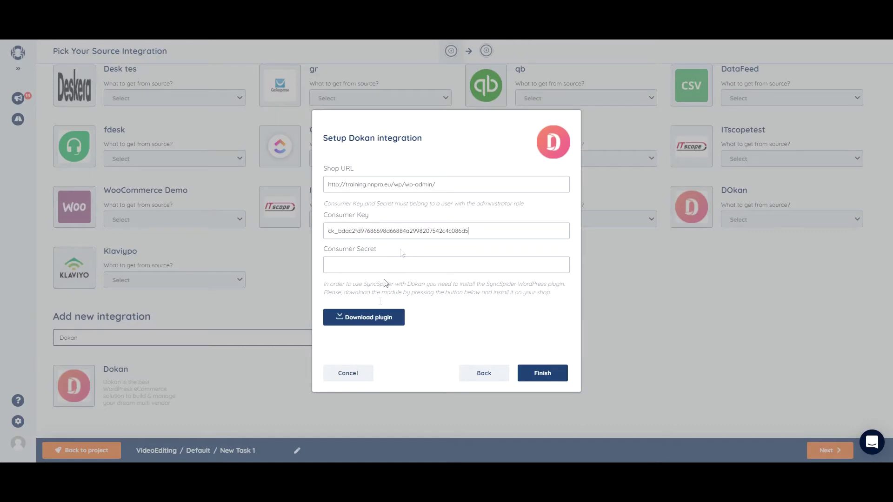
{"action": "left_click", "coordinate": [399, 265]}
{"action": "key", "text": "ctrl+v"}
{"action": "left_click", "coordinate": [539, 373]}
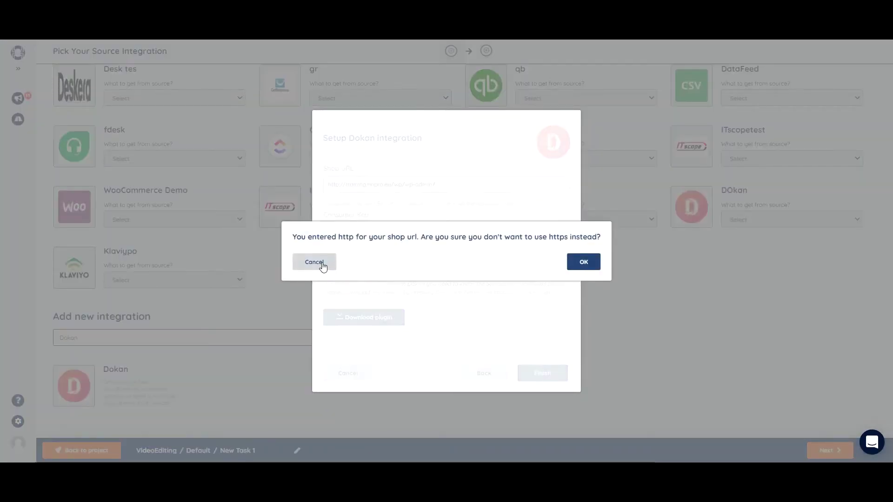
Step: Change the shop URL from http to https and finish connecting Dokan
{"action": "left_click", "coordinate": [323, 265]}
{"action": "left_click", "coordinate": [338, 184]}
{"action": "type", "text": "s"}
{"action": "left_click", "coordinate": [542, 373]}
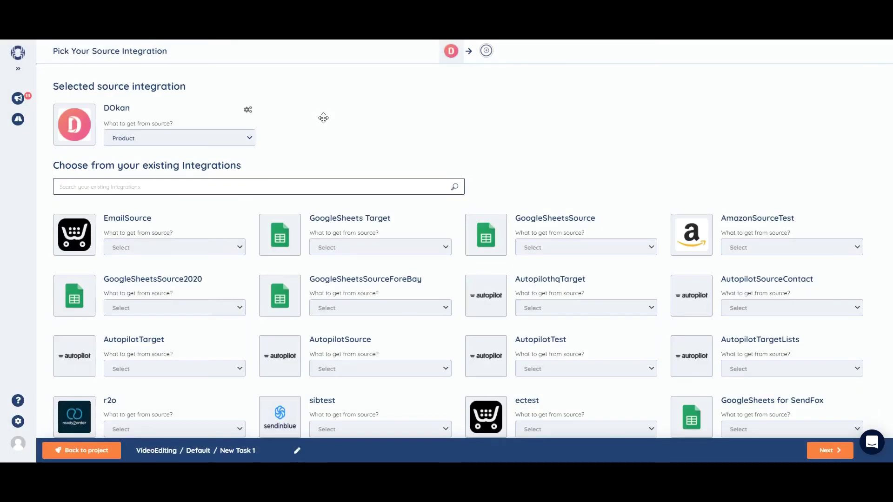
Step: Set 'What to get from source?' to Product for the Dokan source
{"action": "left_click", "coordinate": [208, 141]}
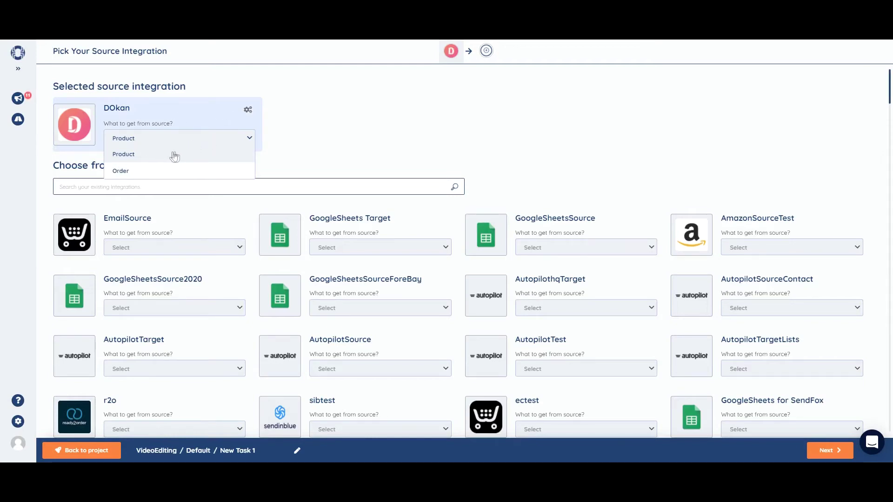
{"action": "left_click", "coordinate": [162, 156]}
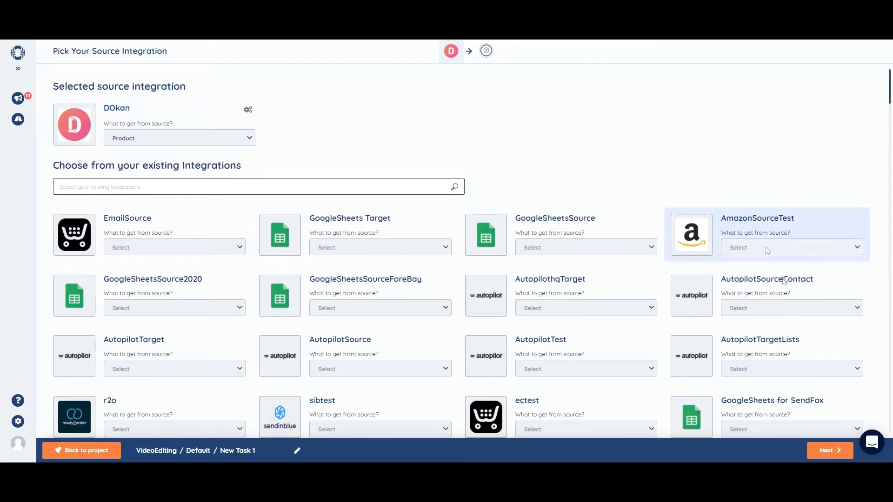
Step: Select Shopify as the target integration with Product as what to send
{"action": "left_click", "coordinate": [827, 452]}
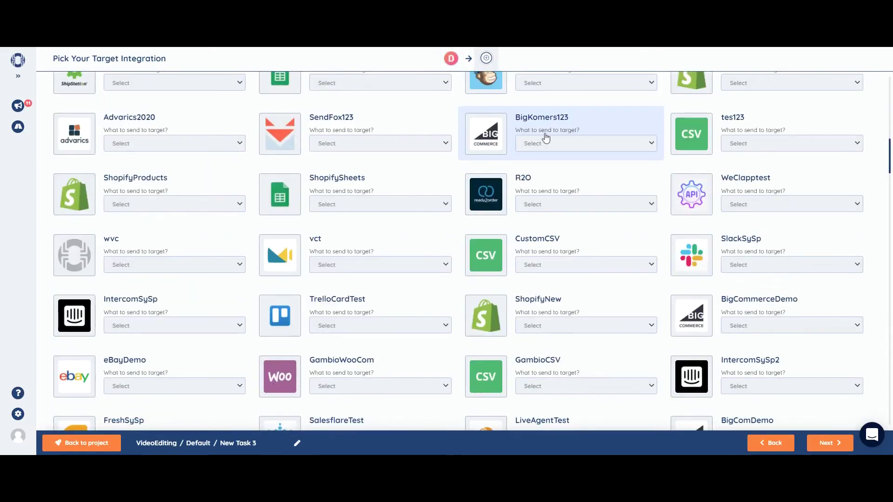
{"action": "scroll", "coordinate": [554, 162], "scroll_direction": "up", "scroll_amount": 6}
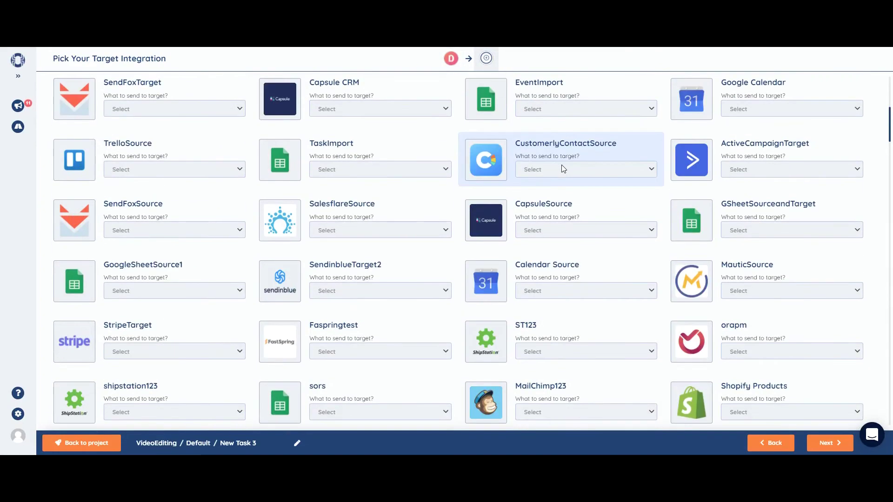
{"action": "scroll", "coordinate": [563, 169], "scroll_direction": "down", "scroll_amount": 9}
{"action": "scroll", "coordinate": [580, 179], "scroll_direction": "down", "scroll_amount": 8}
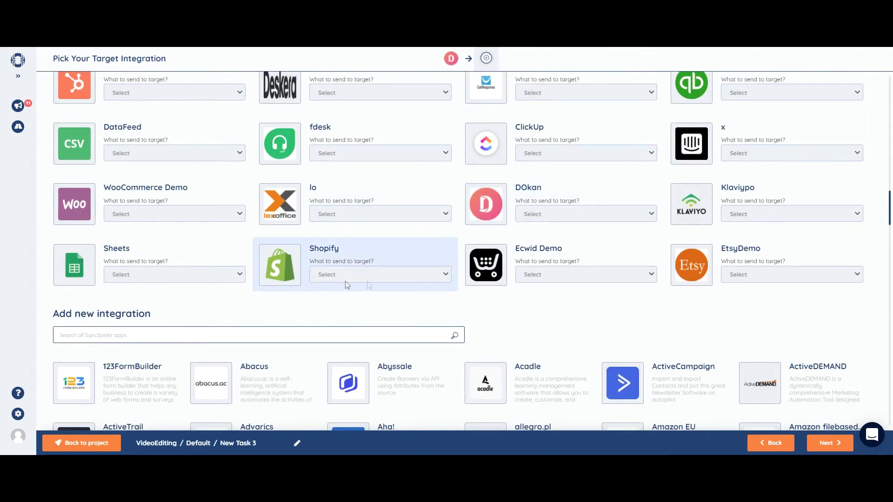
{"action": "left_click", "coordinate": [333, 253]}
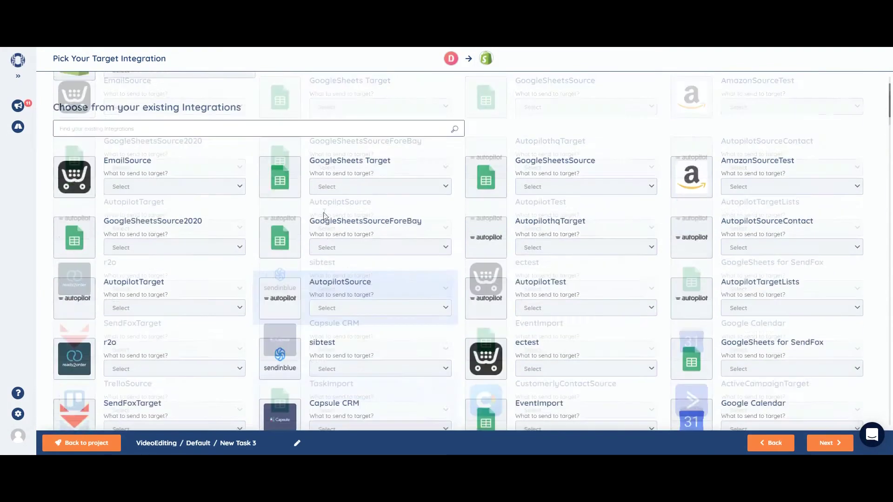
{"action": "left_click", "coordinate": [194, 147]}
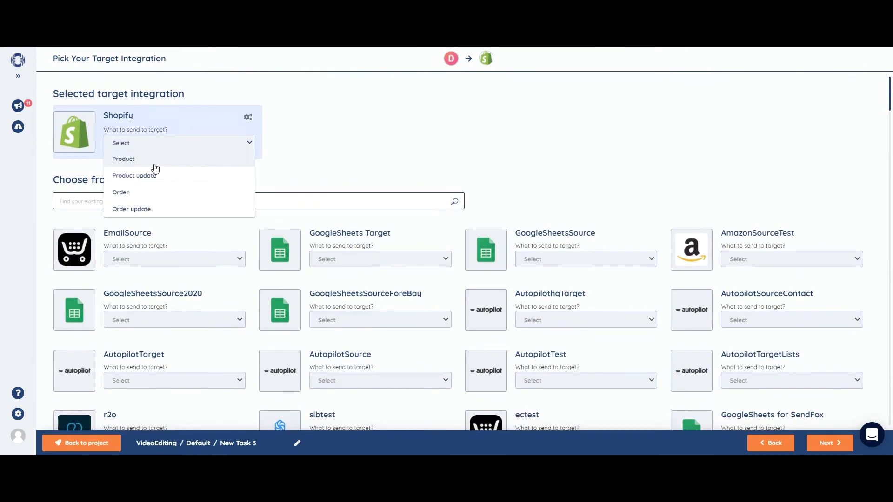
{"action": "left_click", "coordinate": [152, 165]}
{"action": "left_click", "coordinate": [832, 449]}
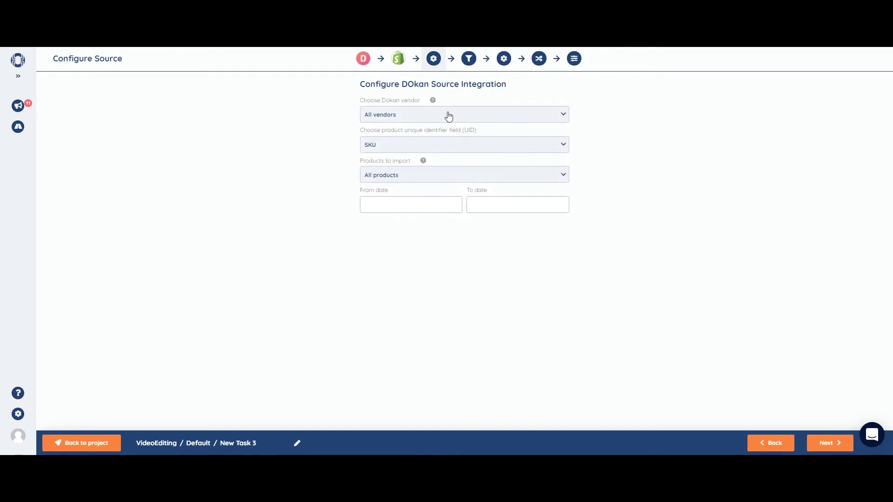
Step: Limit the Dokan source to Vendor_1, keep SKU as UID and import All products
{"action": "left_click", "coordinate": [449, 116]}
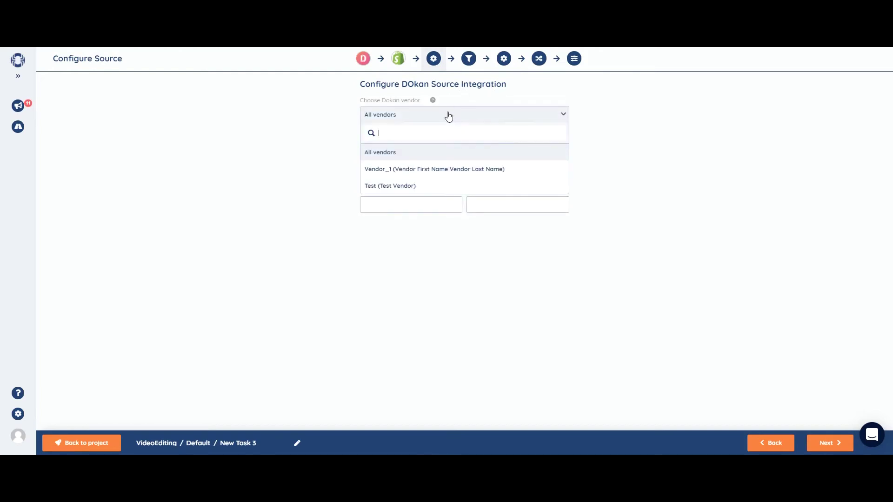
{"action": "left_click", "coordinate": [419, 172]}
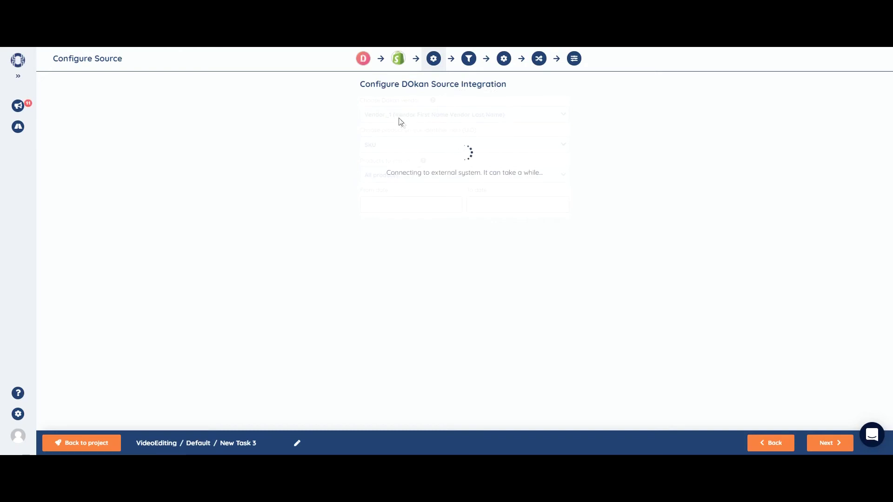
{"action": "left_click", "coordinate": [470, 144]}
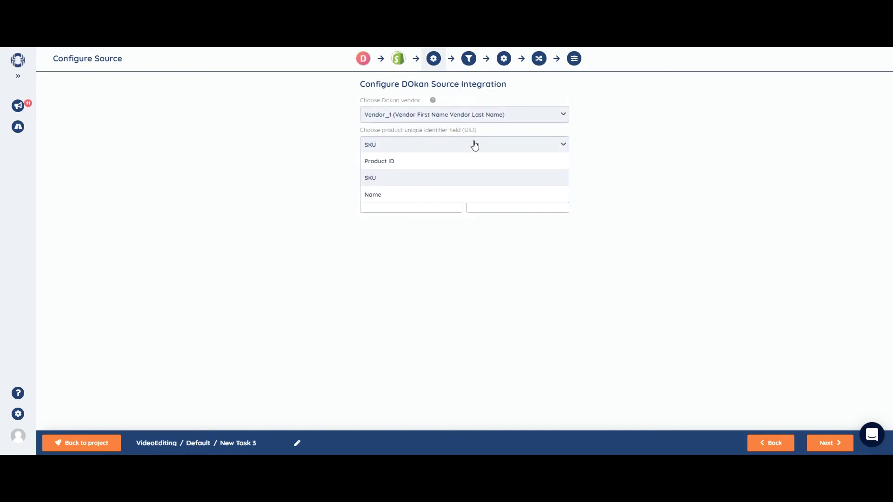
{"action": "left_click", "coordinate": [491, 177]}
{"action": "left_click", "coordinate": [495, 179]}
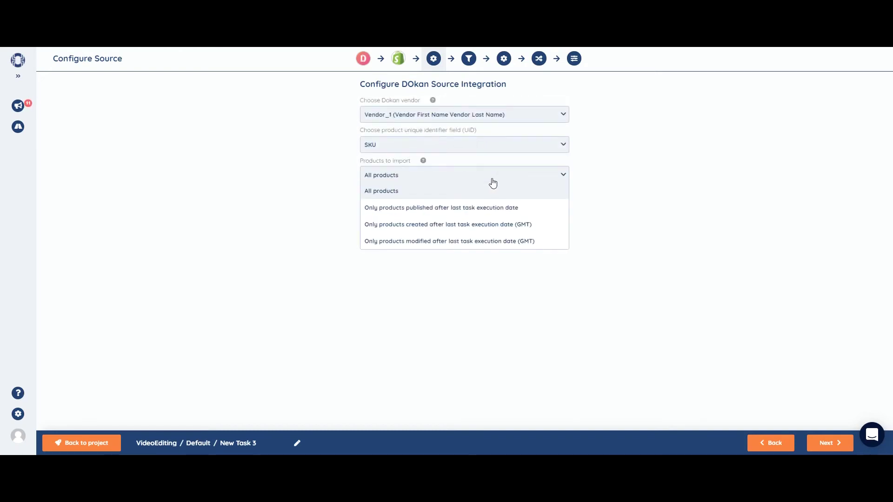
{"action": "left_click", "coordinate": [730, 261]}
{"action": "left_click", "coordinate": [833, 444]}
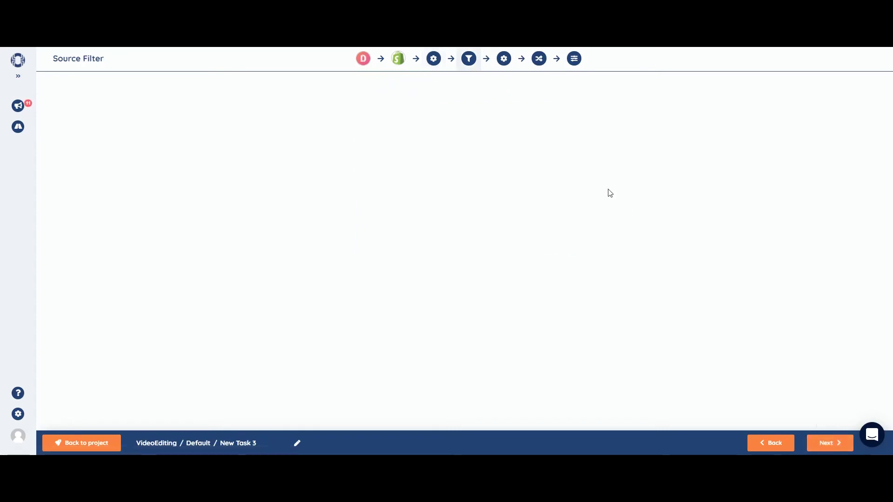
Step: Leave the source filter empty and use SKU as the Shopify destination identifier
{"action": "left_click", "coordinate": [825, 448]}
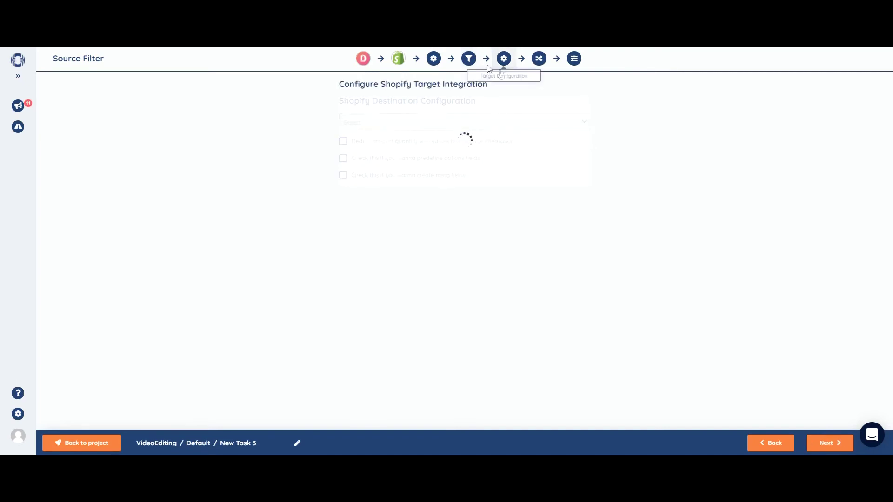
{"action": "left_click", "coordinate": [411, 122]}
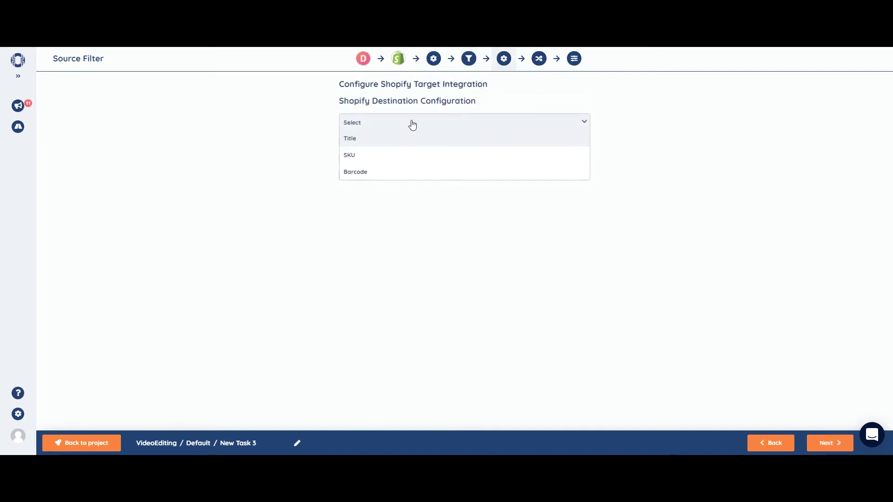
{"action": "left_click", "coordinate": [375, 154]}
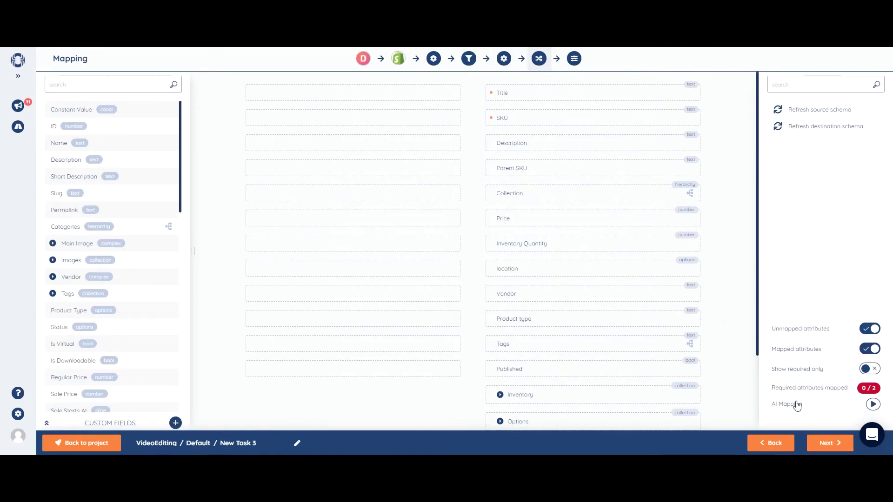
Step: Run AI Mapping, accepting the Price number-to-text and Weight Unit option mappings
{"action": "left_click", "coordinate": [873, 404]}
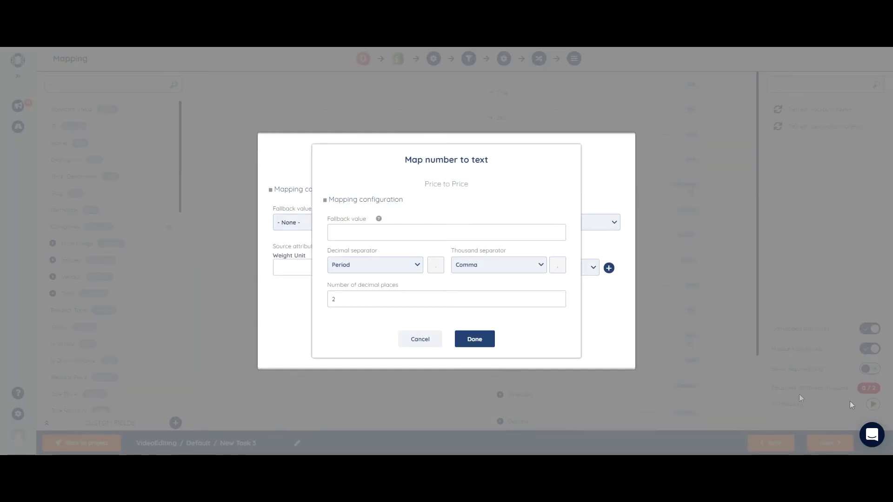
{"action": "left_click", "coordinate": [474, 340]}
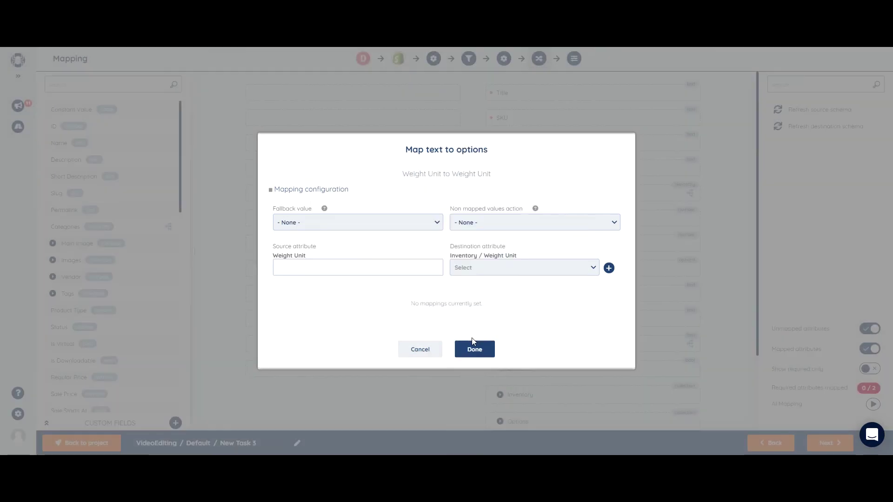
{"action": "left_click", "coordinate": [474, 349]}
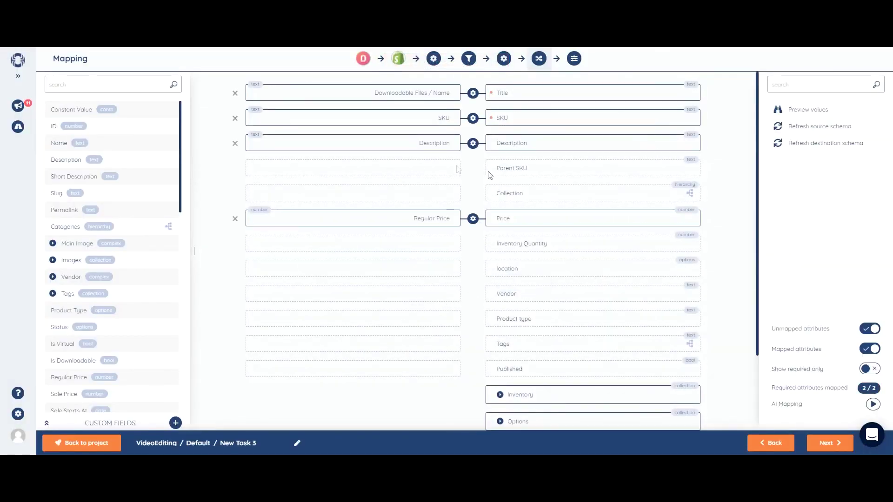
{"action": "scroll", "coordinate": [483, 344], "scroll_direction": "down", "scroll_amount": 2}
{"action": "scroll", "coordinate": [473, 346], "scroll_direction": "up", "scroll_amount": 2}
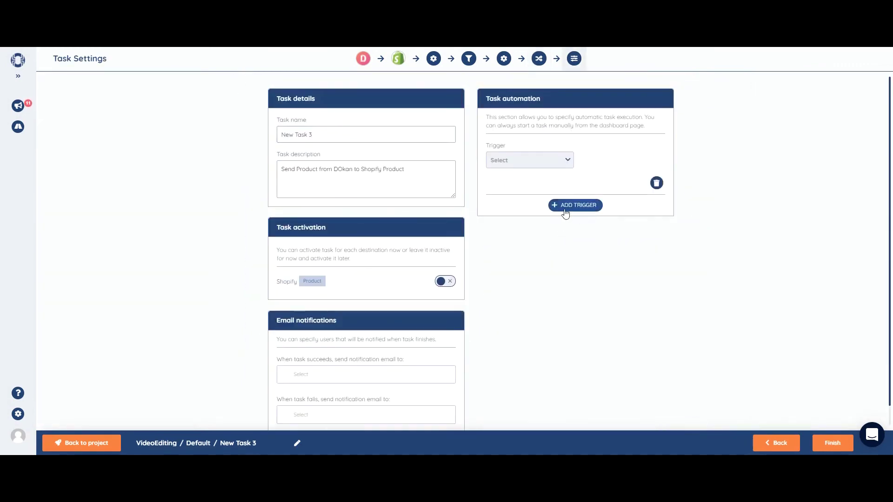
Step: Activate New Task 3 for Shopify, save it with Finish, and run it immediately
{"action": "left_click", "coordinate": [443, 282]}
{"action": "left_click", "coordinate": [832, 443]}
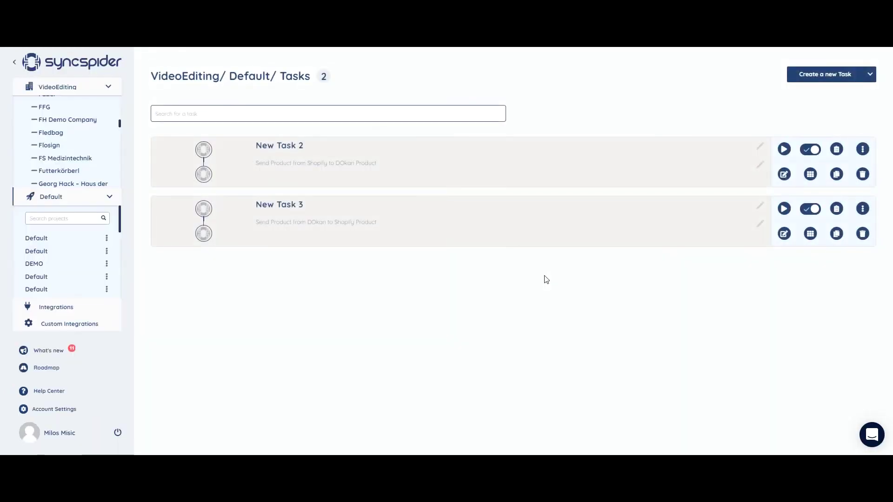
{"action": "left_click", "coordinate": [784, 209]}
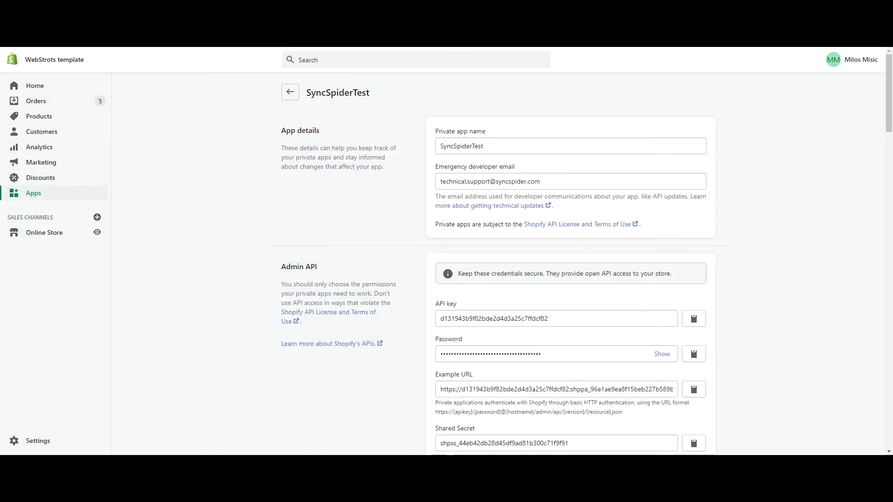
Step: Browse Shopify's All products list to find the exported ADIDAS COPA MUNDIAL entries
{"action": "left_click", "coordinate": [40, 117]}
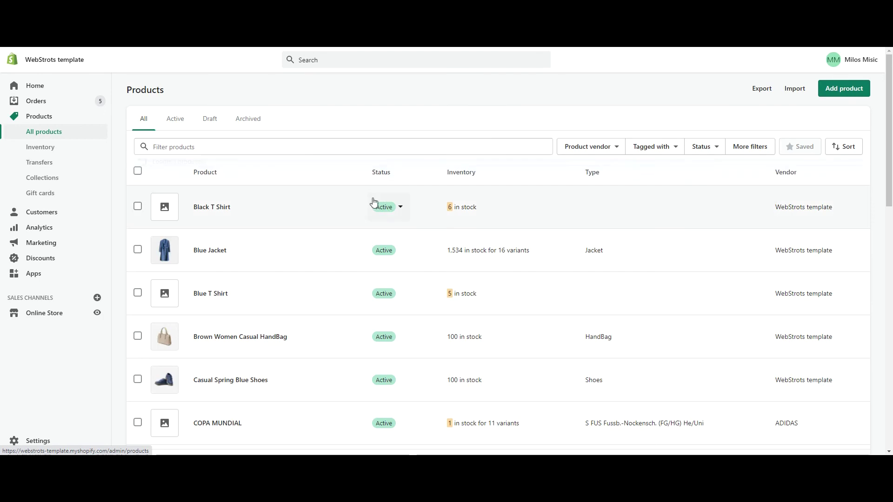
{"action": "scroll", "coordinate": [682, 201], "scroll_direction": "down", "scroll_amount": 4}
{"action": "scroll", "coordinate": [683, 200], "scroll_direction": "down", "scroll_amount": 7}
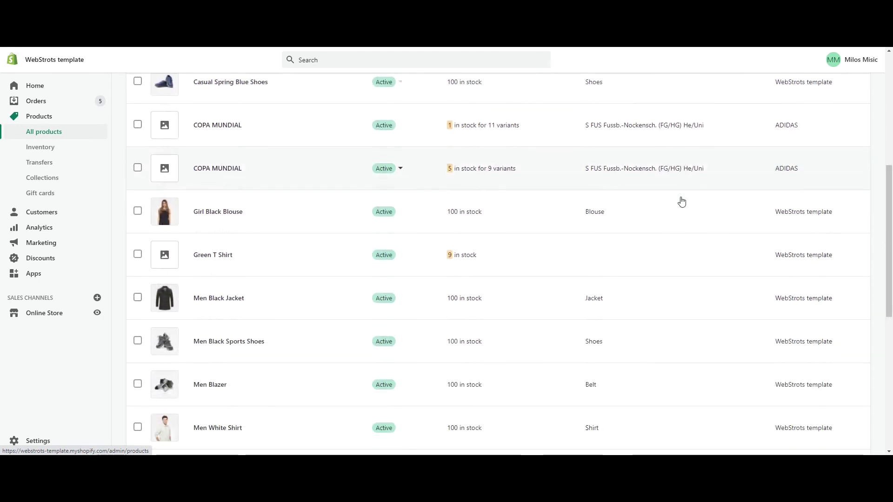
{"action": "scroll", "coordinate": [677, 202], "scroll_direction": "up", "scroll_amount": 11}
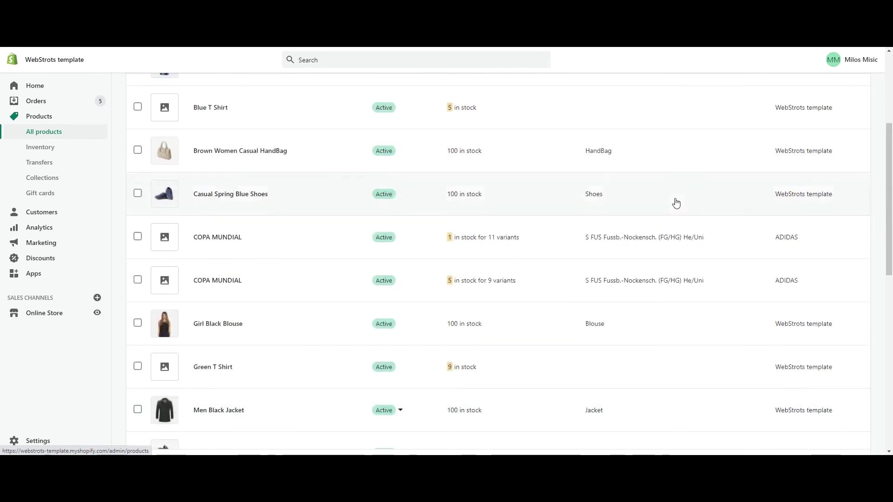
{"action": "scroll", "coordinate": [667, 208], "scroll_direction": "down", "scroll_amount": 14}
{"action": "scroll", "coordinate": [661, 215], "scroll_direction": "up", "scroll_amount": 14}
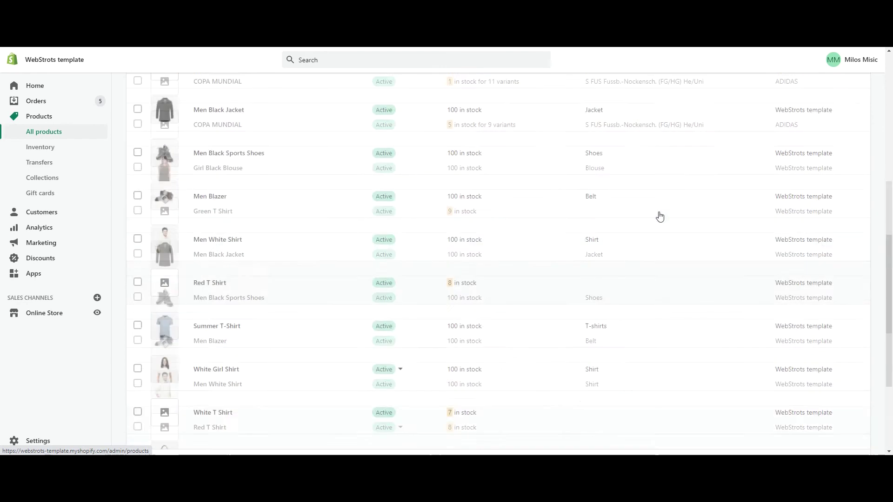